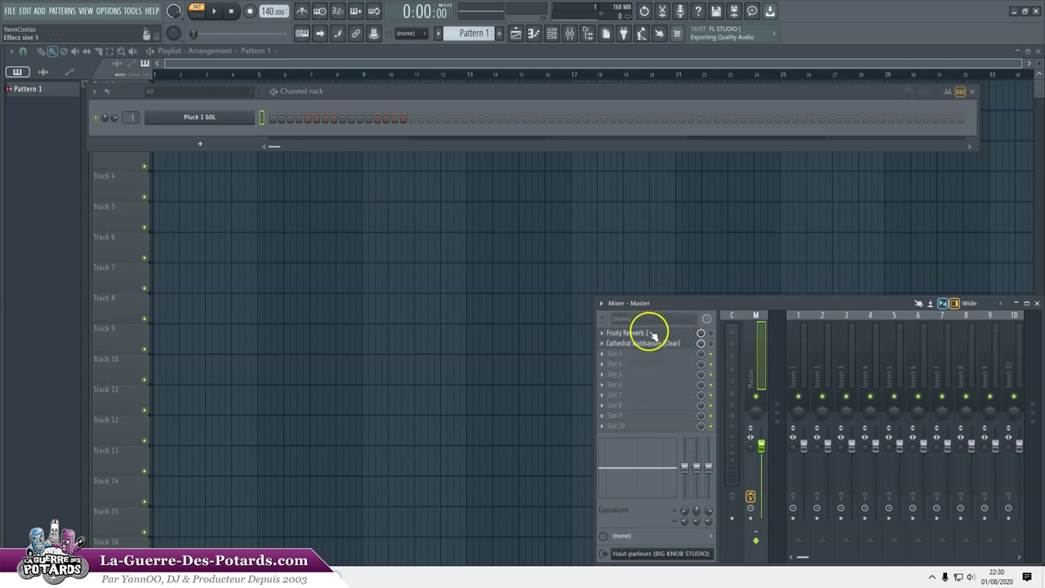
Enable and open Fruity Reeverb 2 on the Master track, and adjust its decay time while auditioning the pluck
left_click(710, 333)
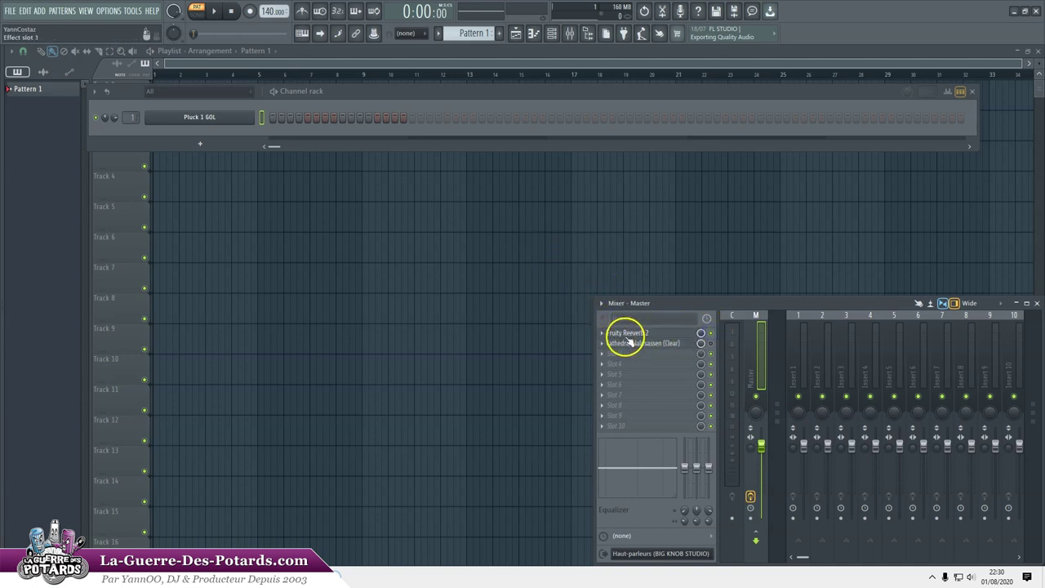
left_click(651, 333)
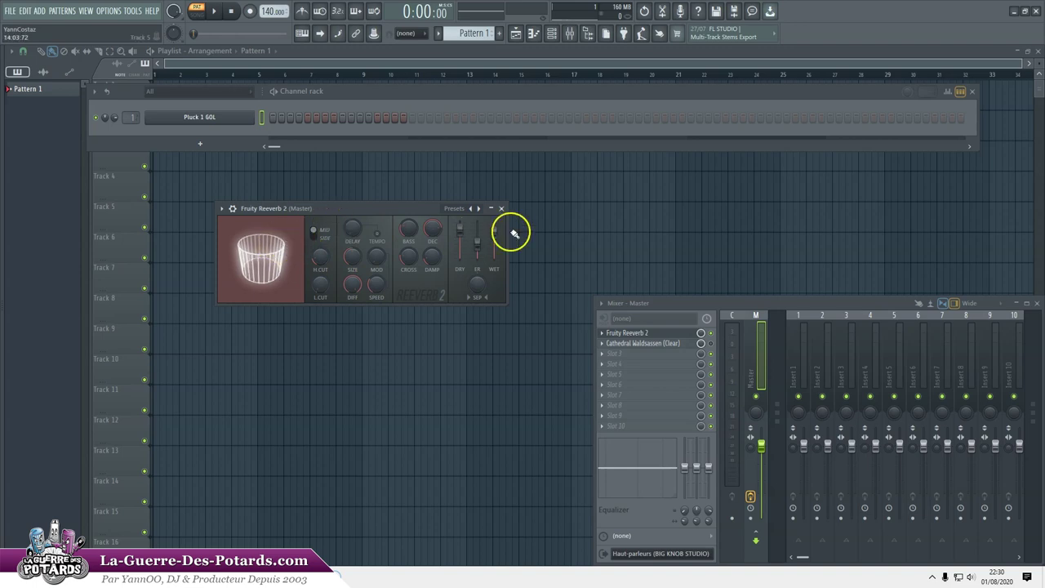
mouse_move(354, 261)
left_mouse_down()
mouse_move(360, 310)
mouse_move(374, 275)
mouse_move(413, 518)
mouse_move(368, 169)
mouse_move(331, 302)
mouse_move(352, 152)
mouse_move(351, 254)
left_mouse_up()
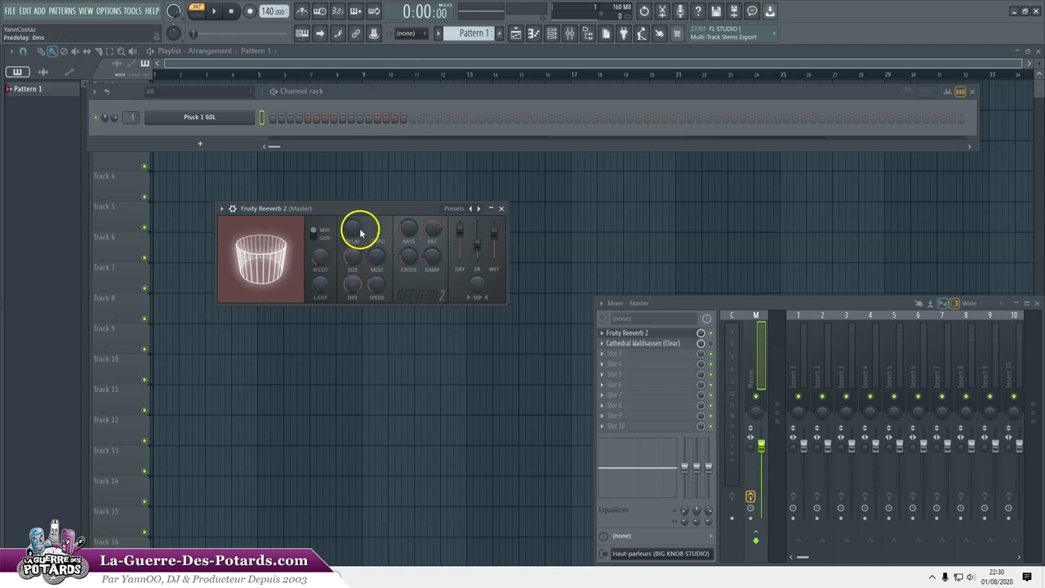
left_click_drag(435, 243, 490, 470)
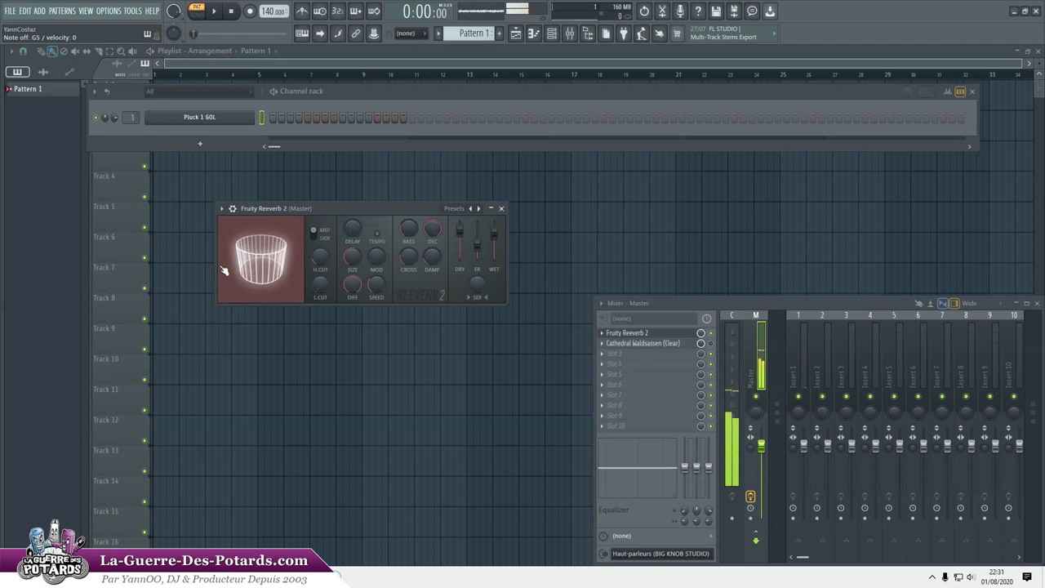
left_click(233, 11)
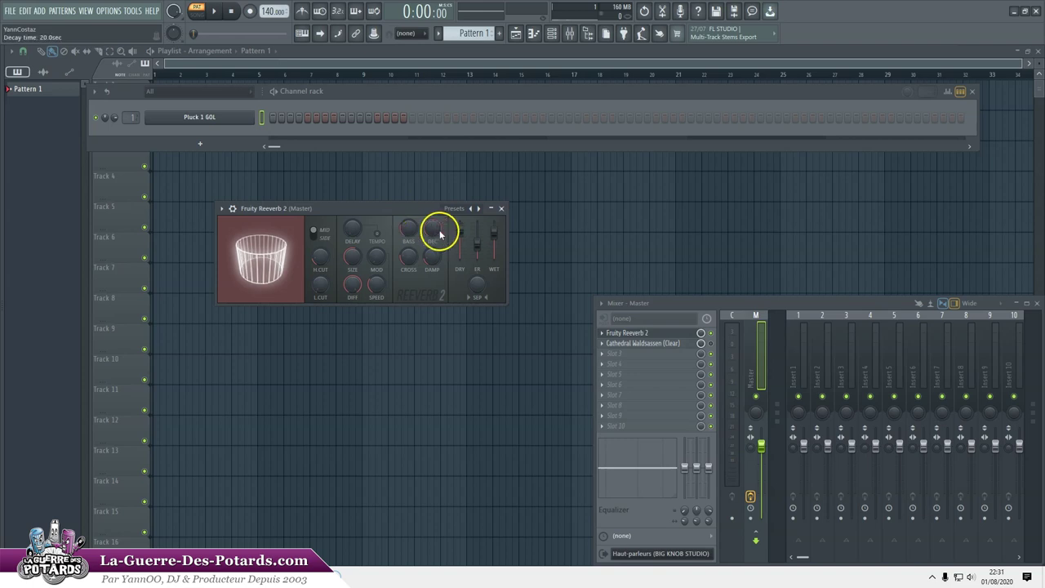
left_click_drag(441, 229, 428, 99)
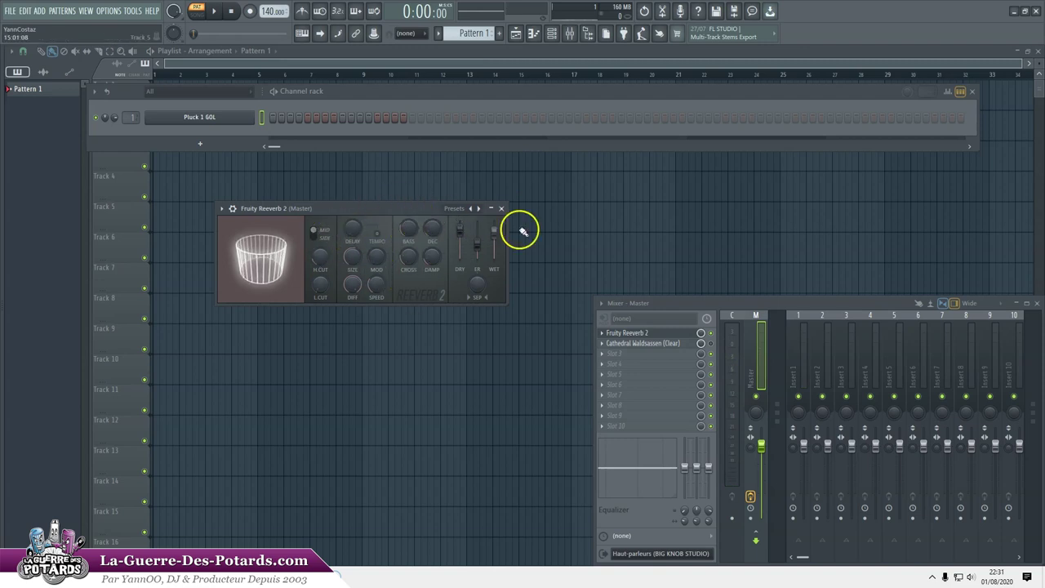
left_click_drag(357, 221, 377, 234)
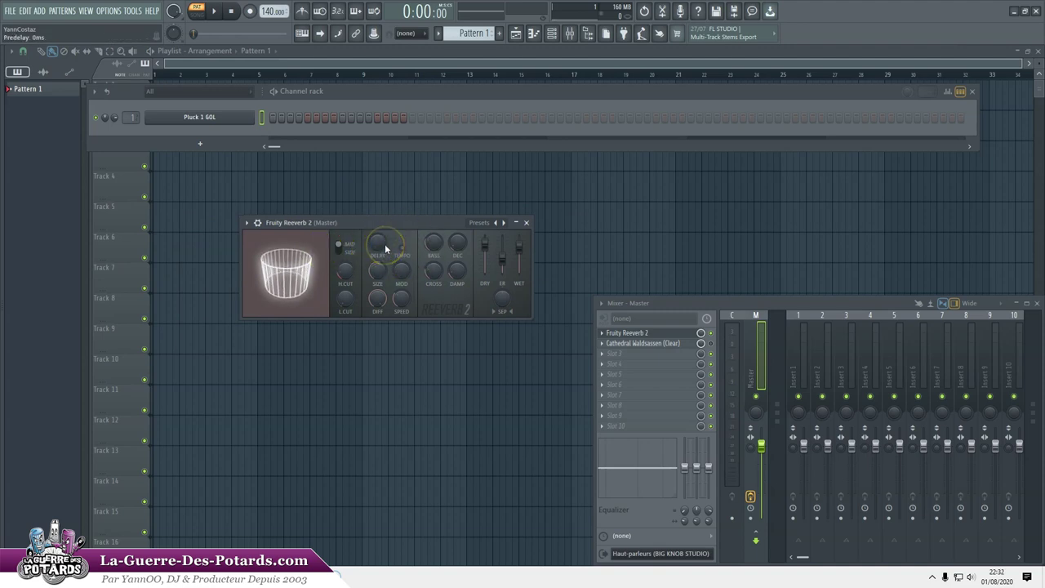
mouse_move(395, 228)
left_mouse_down()
mouse_move(410, 200)
mouse_move(385, 233)
mouse_move(410, 237)
mouse_move(397, 234)
mouse_move(422, 263)
mouse_move(376, 225)
left_mouse_up()
left_click_drag(338, 273, 401, 210)
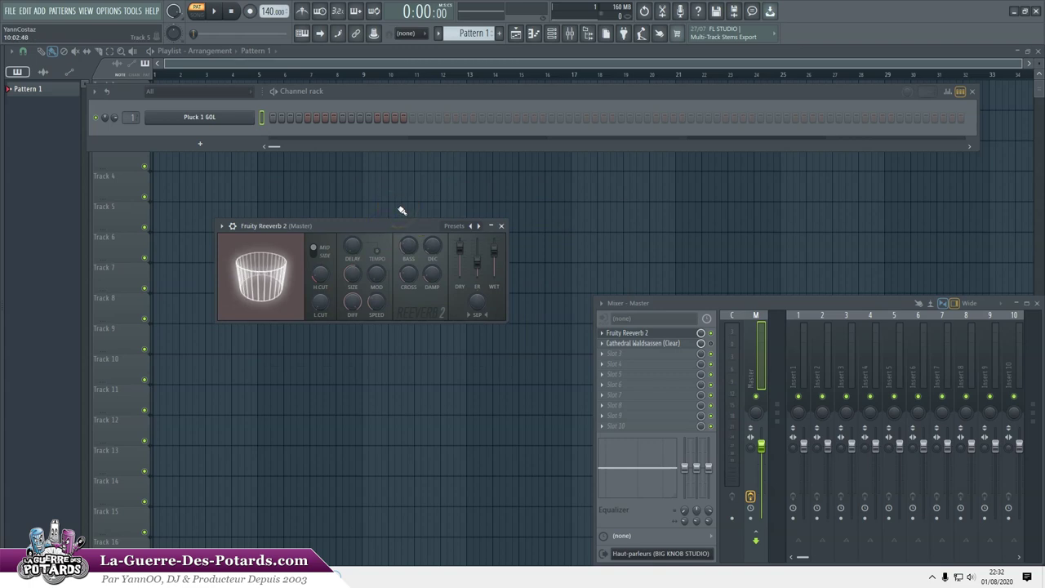
Switch to Photos and view 1.png, the picture of the speaker and microphones in an empty room
left_click(444, 182)
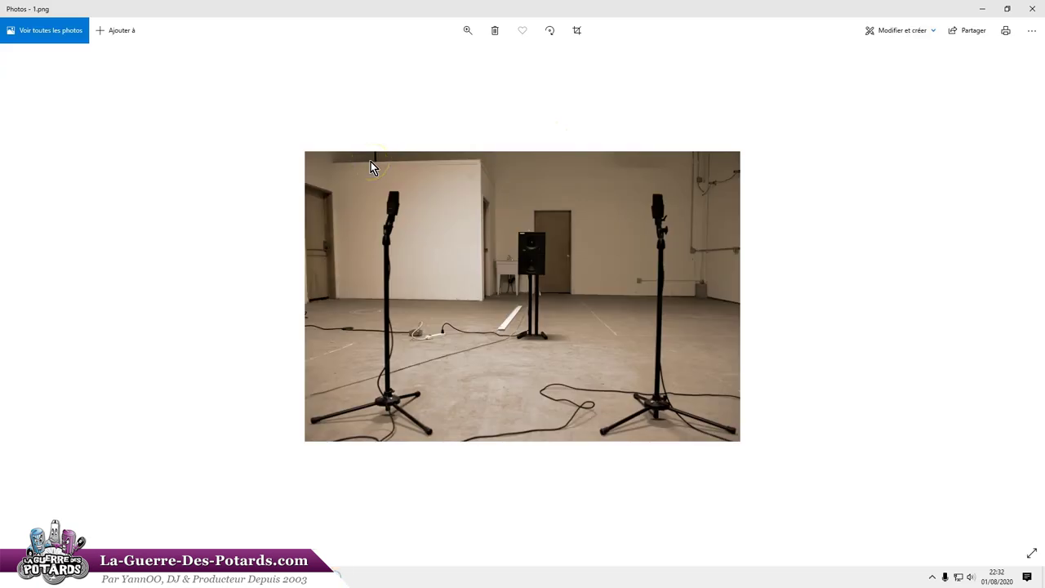
left_click(355, 184)
left_click(481, 216)
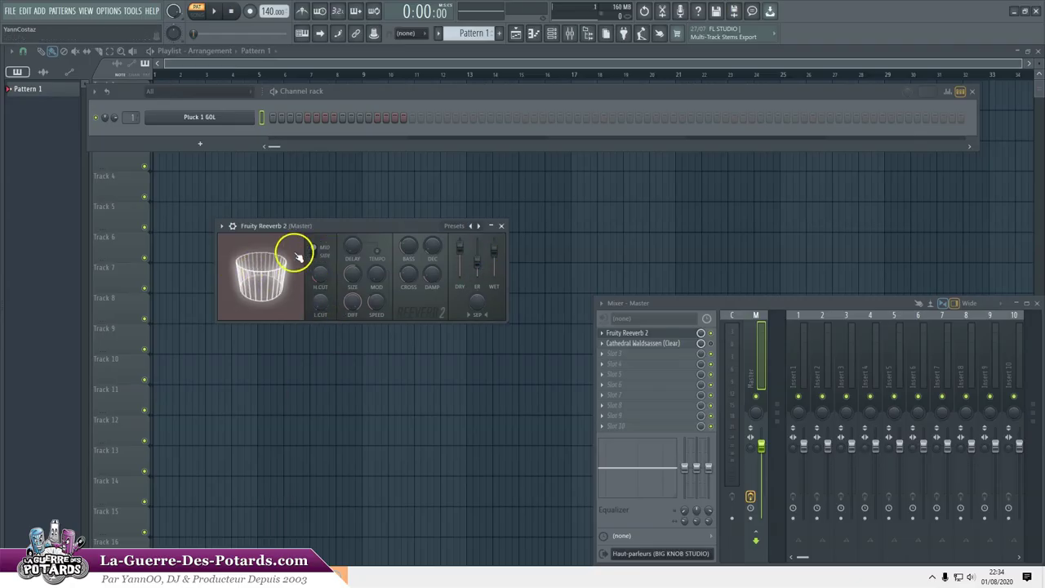
Close Fruity Reeverb 2 and bypass it, and enable the Cathedral Waldsassen (Clear) effect on the Master track instead
left_click(501, 225)
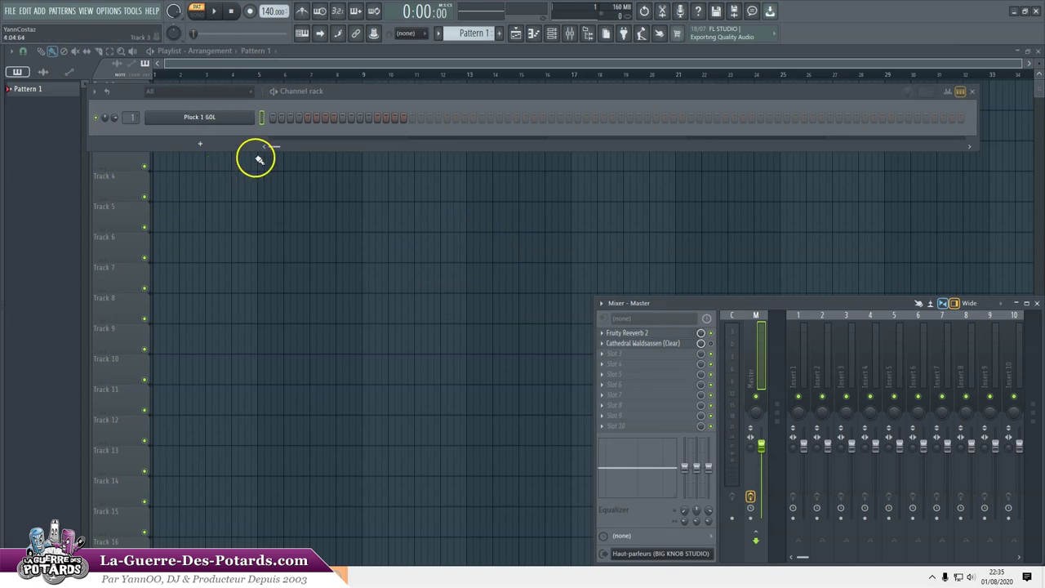
left_click(710, 344)
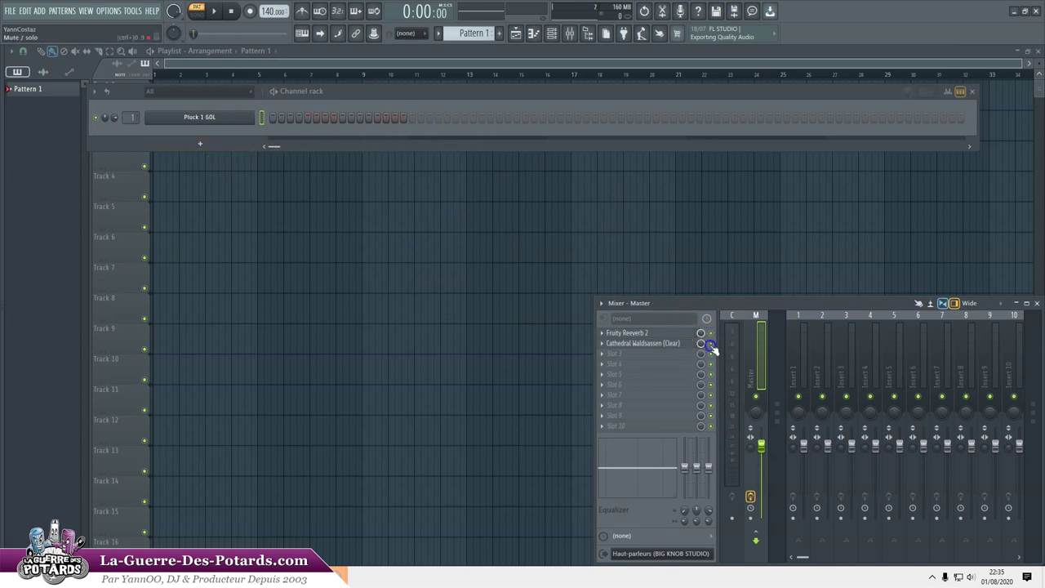
left_click(711, 333)
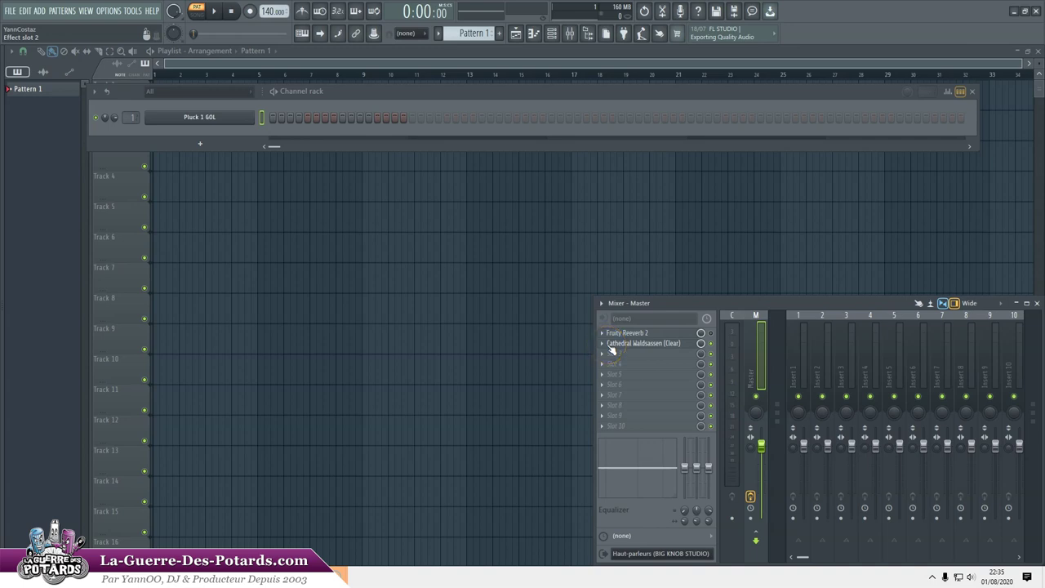
Reopen the Fruity Reeverb 2 window to examine its controls
key("alt+Tab")
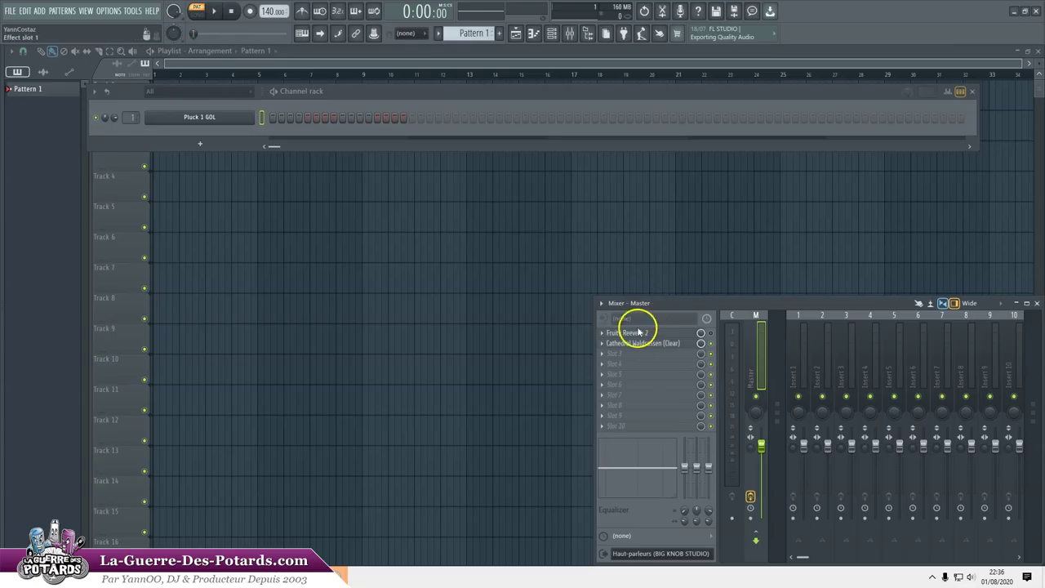
left_click(635, 334)
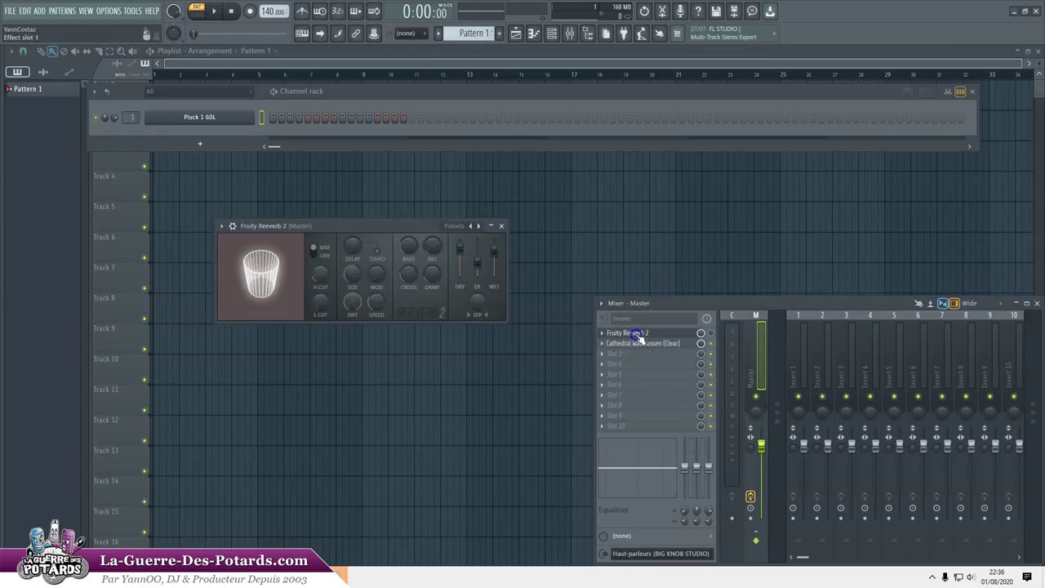
left_click_drag(368, 226, 389, 202)
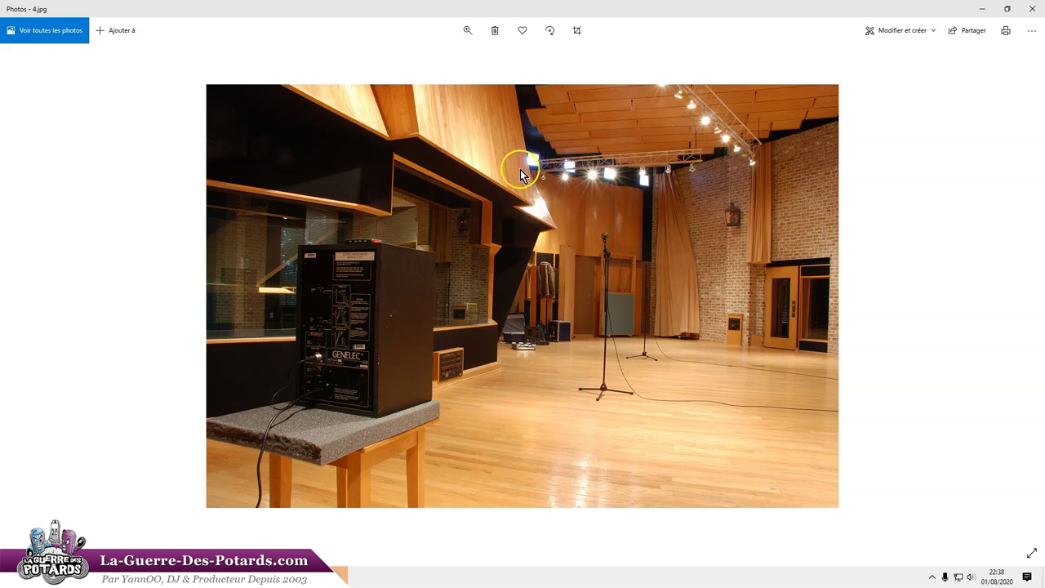
View the Altiverb picture 5.png in Photos and return to FL Studio
key("Right")
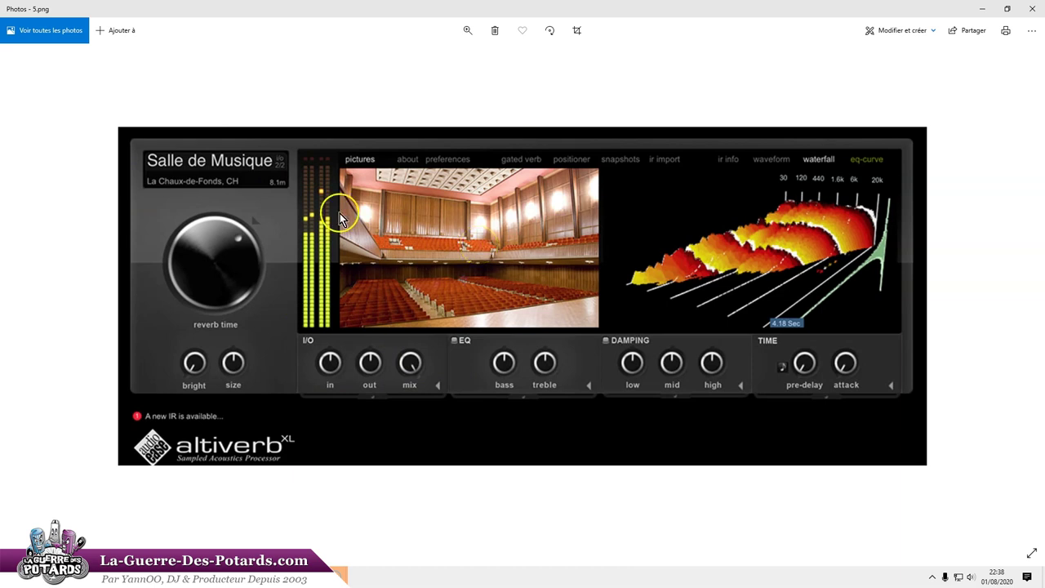
key("alt+Tab")
left_click(431, 215)
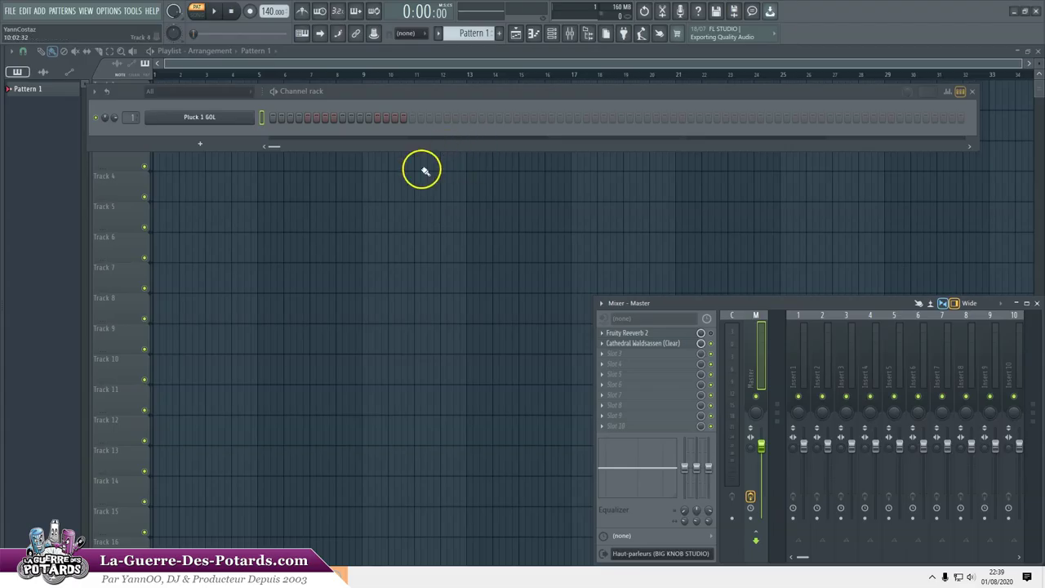
Open the Cathedral Waldsassen (Clear) convolver on the Master track and look through its list of impulse presets
left_click(630, 346)
left_click_drag(740, 93, 352, 218)
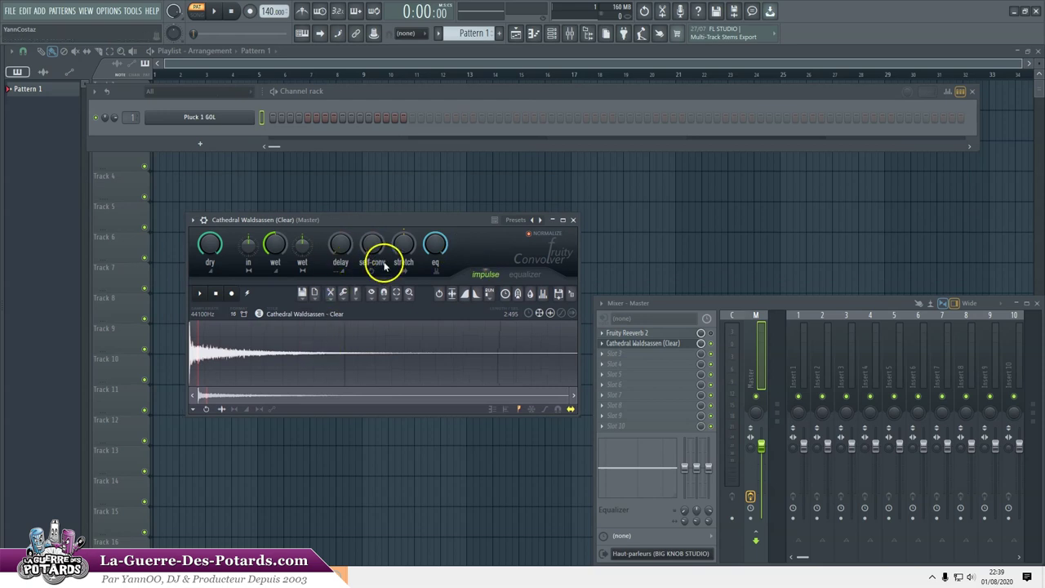
left_click_drag(432, 221, 357, 262)
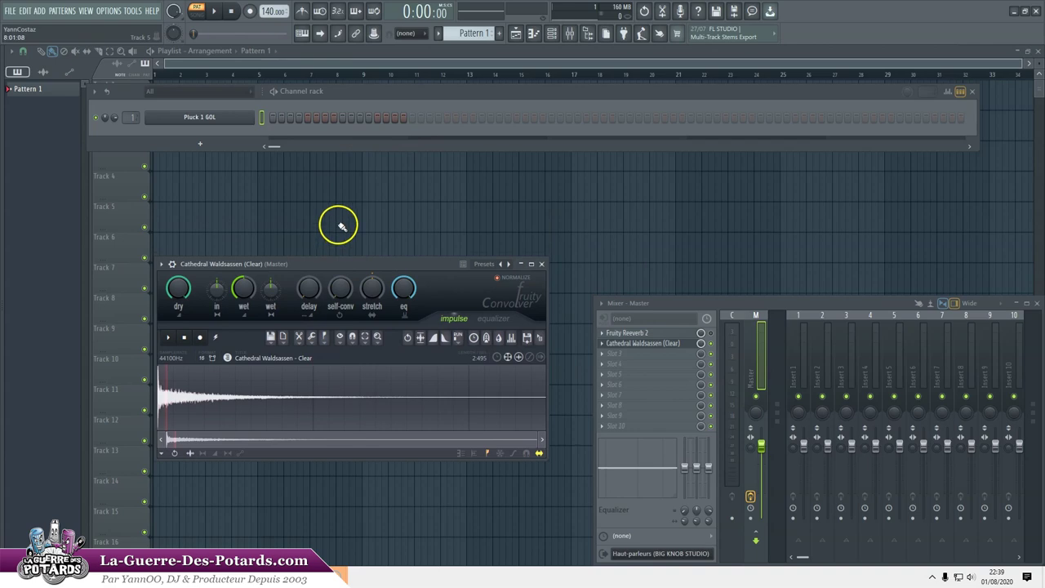
right_click(508, 267)
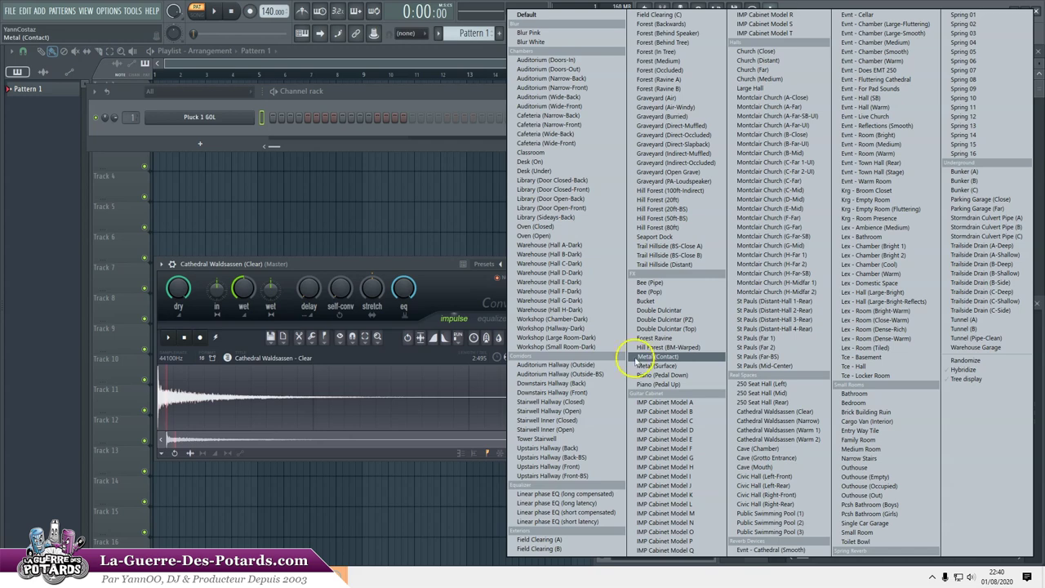
left_click(366, 271)
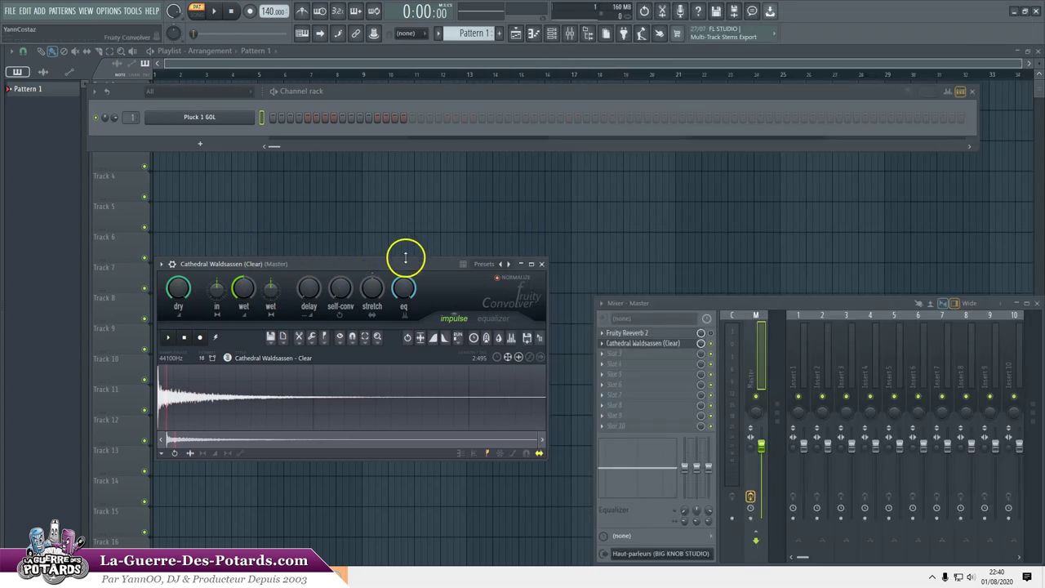
Move the Fruity Convolver window clear of the mixer, toggle its effect slot and audition the pluck through it
left_click_drag(403, 264, 366, 178)
left_click(712, 343)
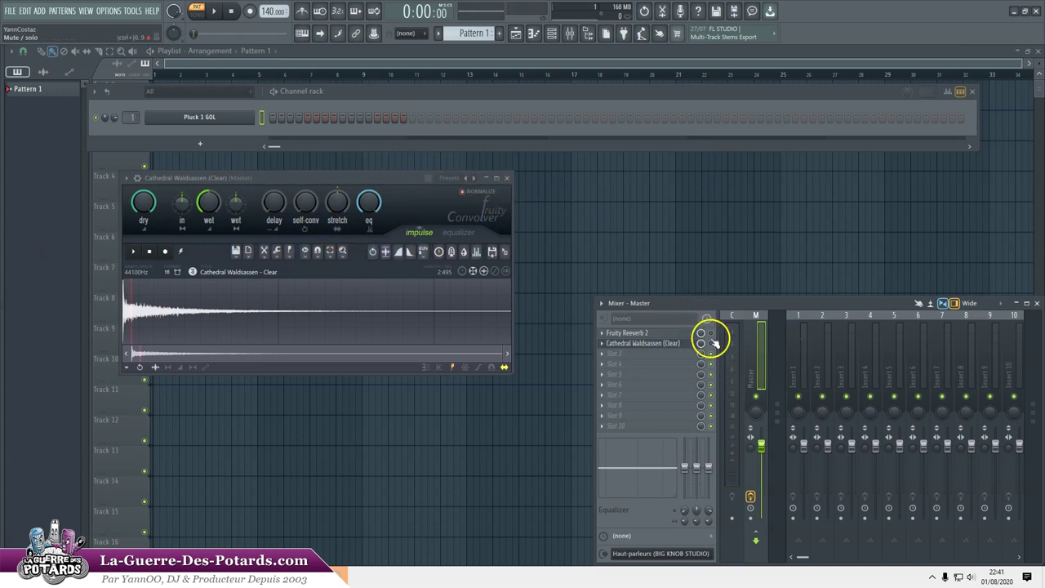
left_click(437, 296)
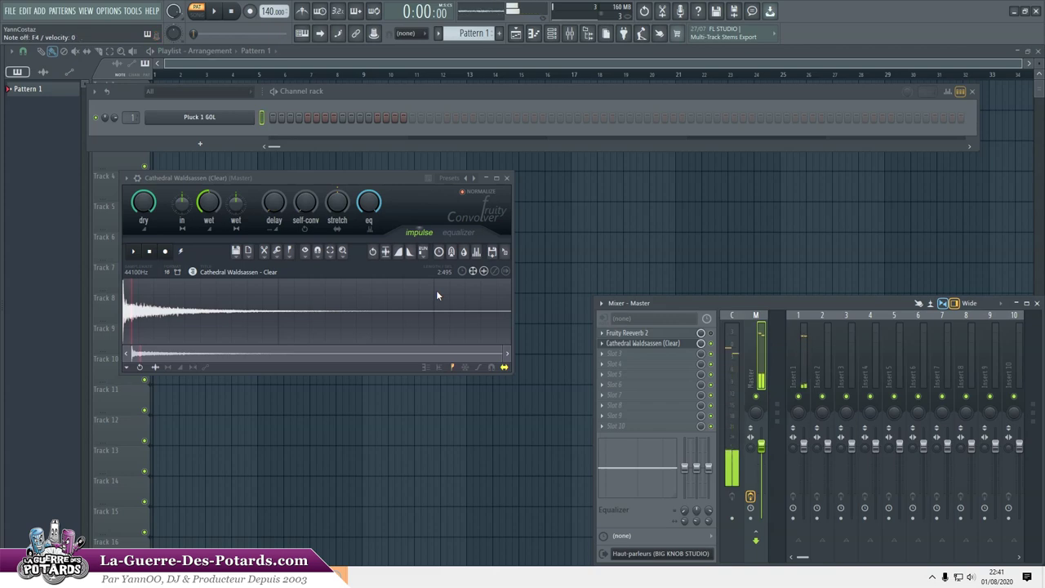
Audition the Auditorium (Narrow-Front) and Warehouse (Hall D-Dark) presets in Fruity Convolver
left_click(468, 178)
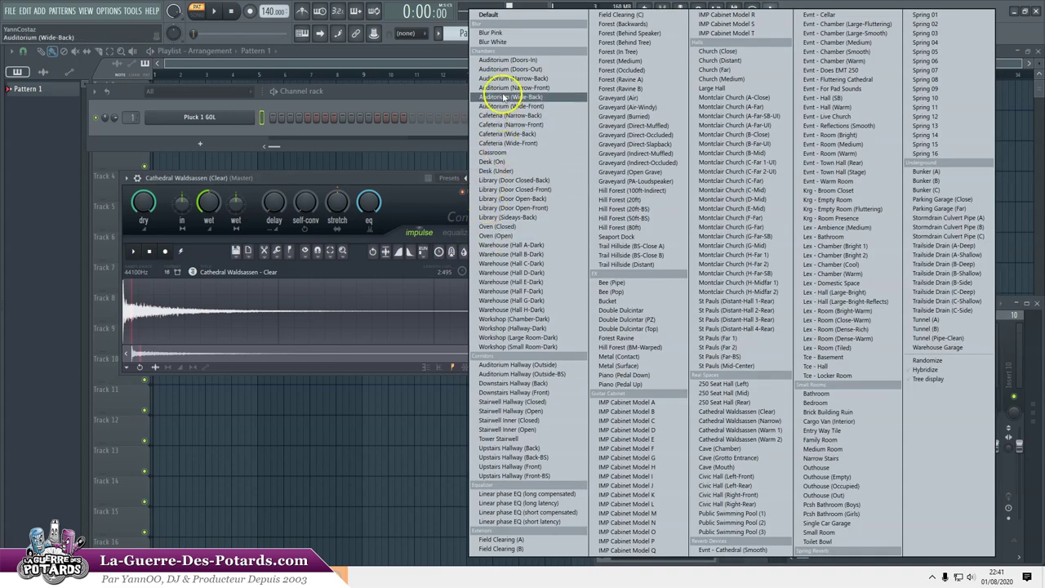
left_click(501, 93)
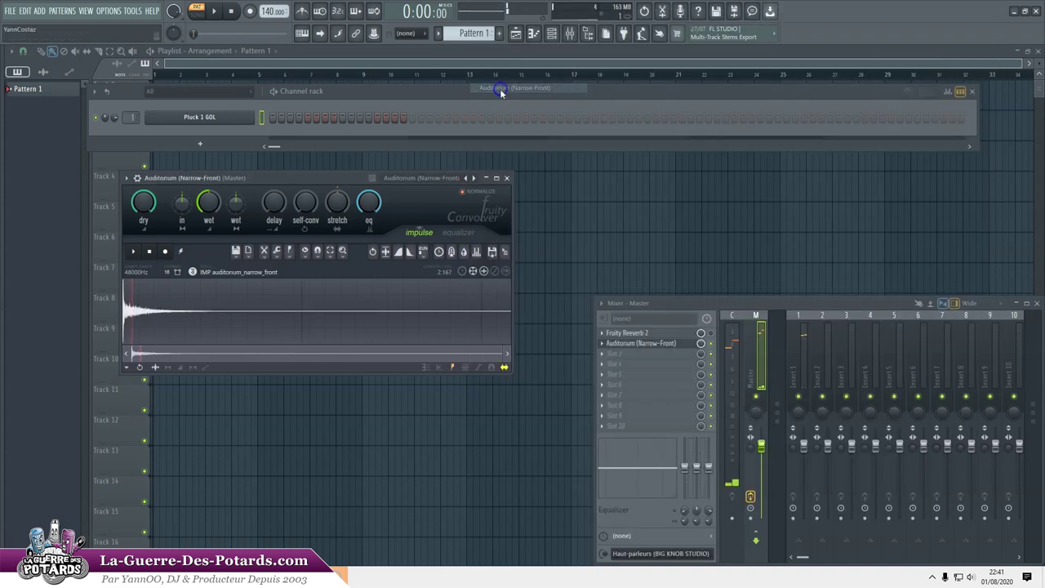
right_click(475, 179)
left_click(502, 274)
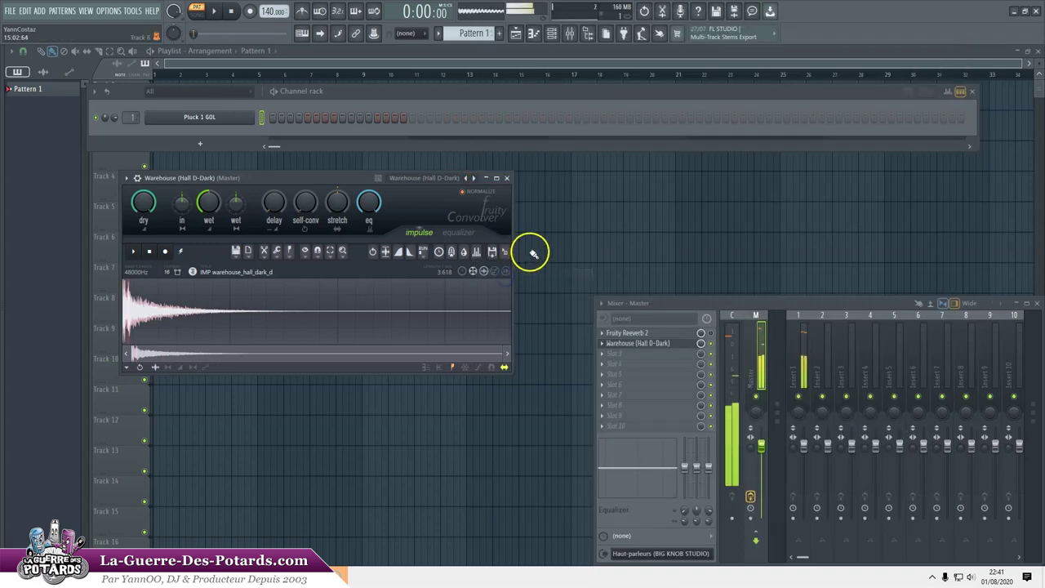
Audition the Stairwell Hallway (Closed) and Graveyard (Indirect-Muffled) presets in Fruity Convolver
right_click(466, 179)
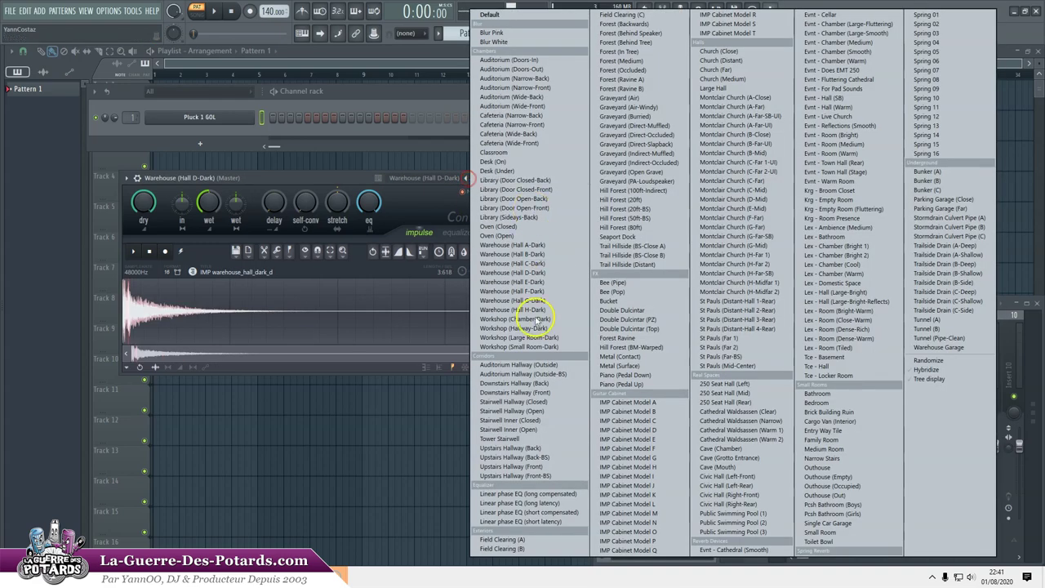
left_click(520, 403)
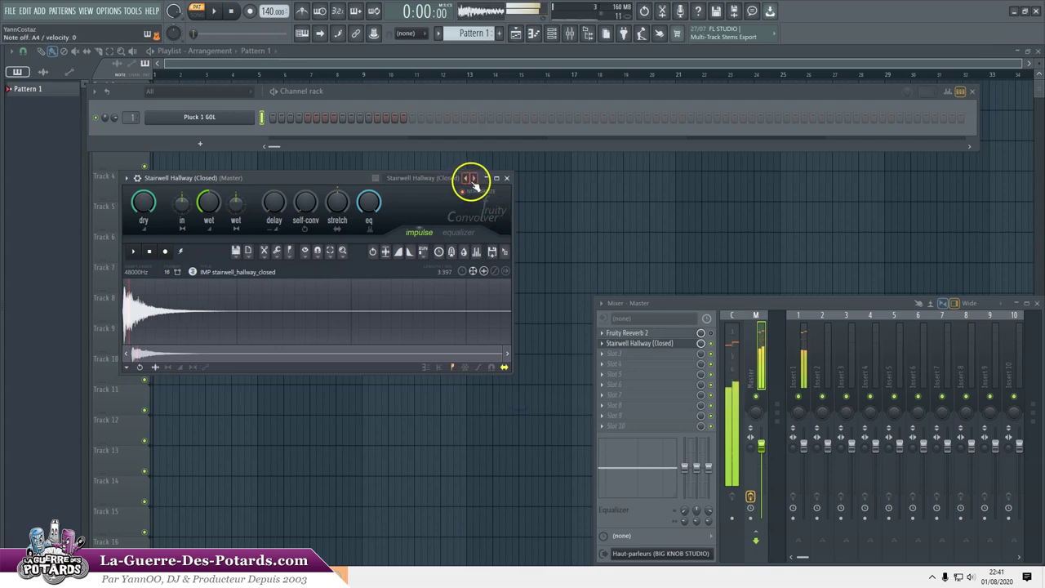
right_click(467, 179)
left_click(634, 163)
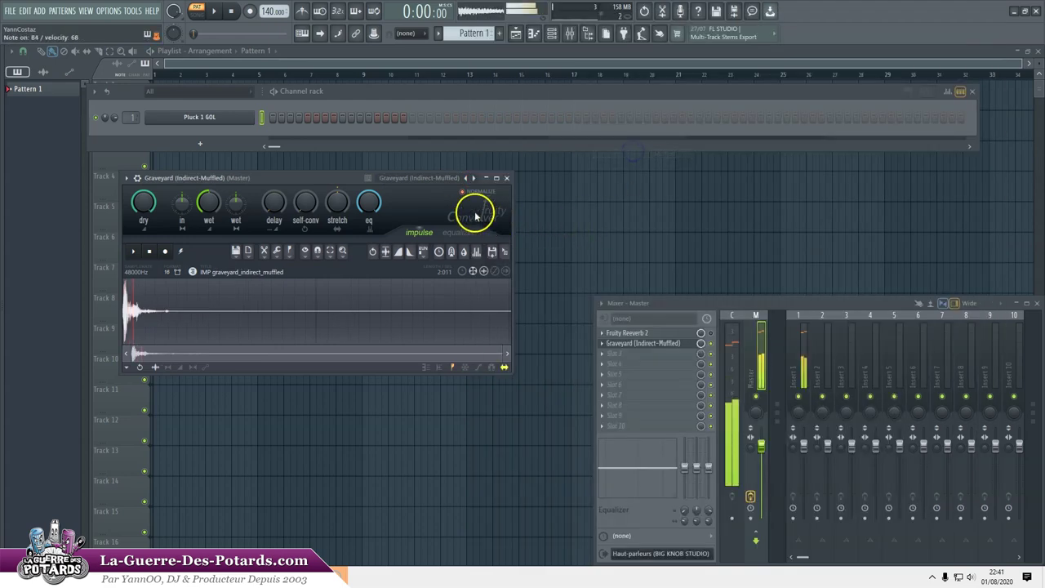
Audition the IMP Cabinet Model E preset in Fruity Convolver and load Montclair Church (B-Mid) in its place
right_click(475, 178)
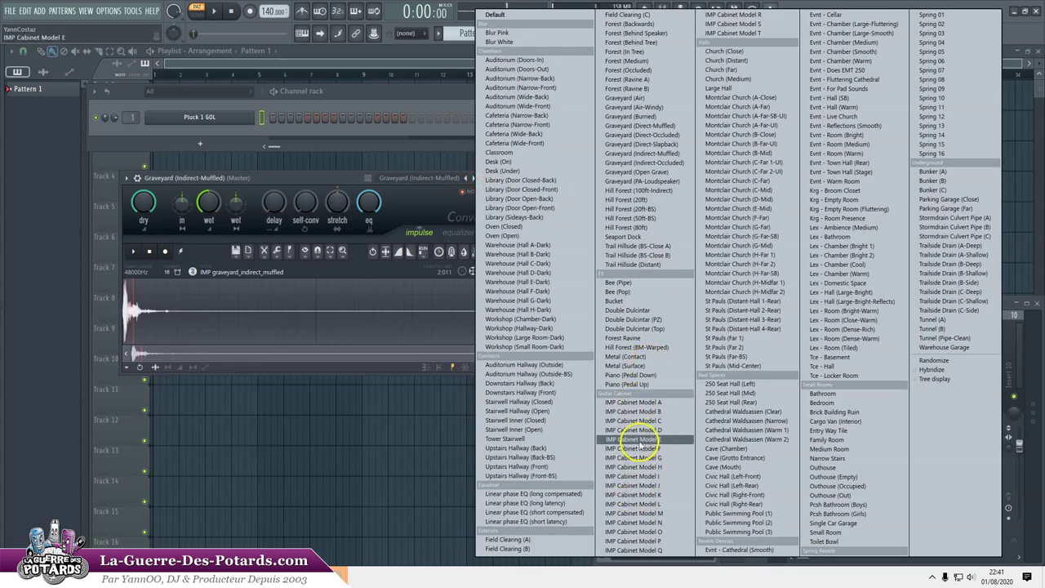
left_click(640, 441)
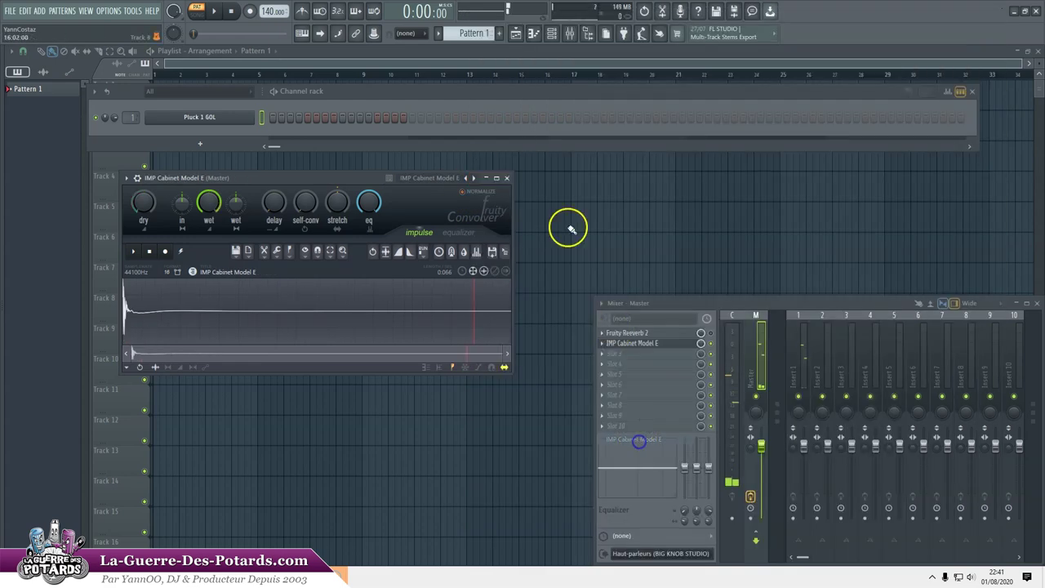
right_click(475, 180)
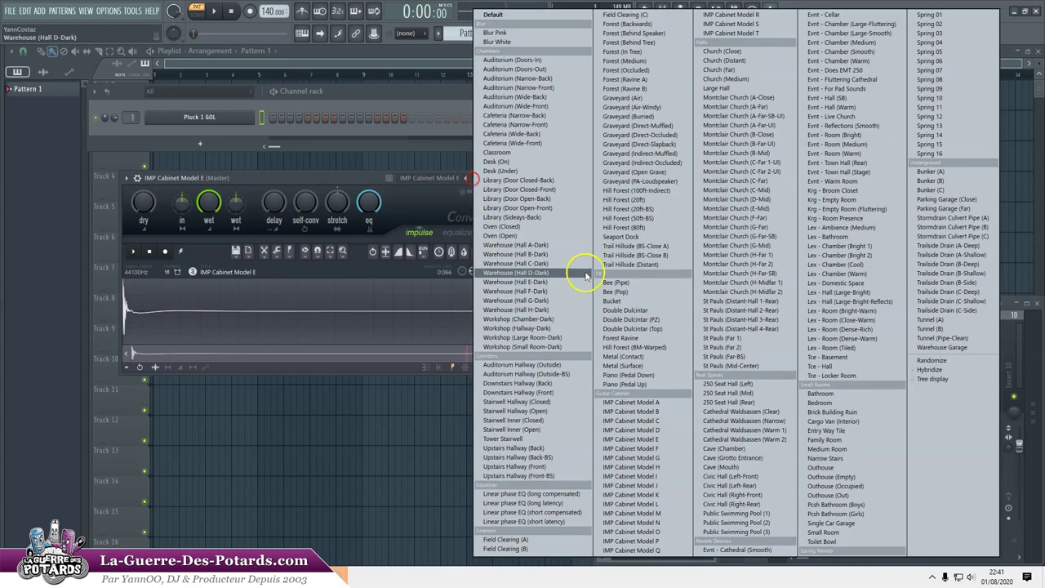
left_click(726, 153)
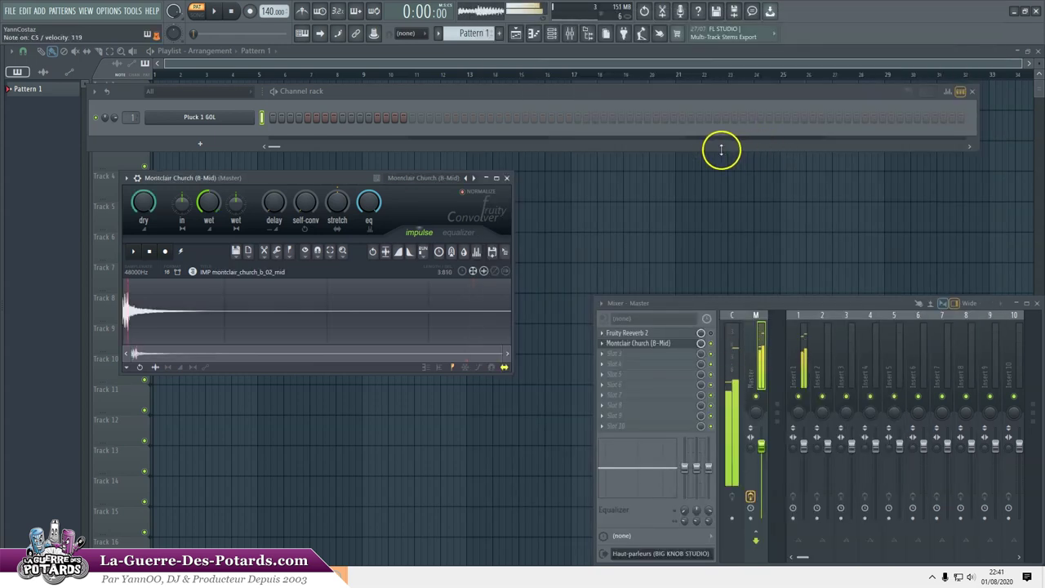
Load the Evnt - Room (Medium) preset in Fruity Convolver and close the plugin window
right_click(473, 182)
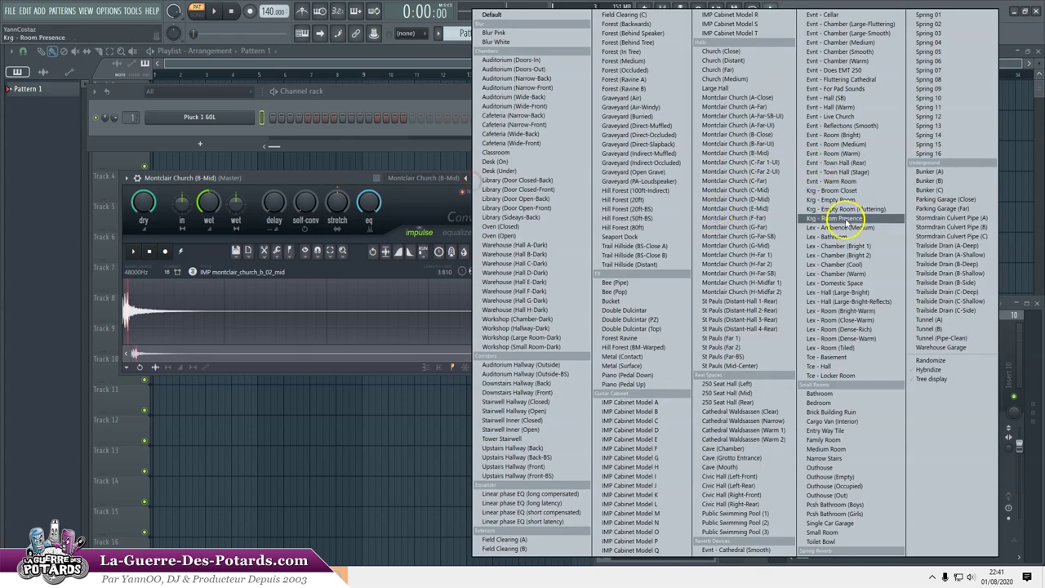
left_click(833, 148)
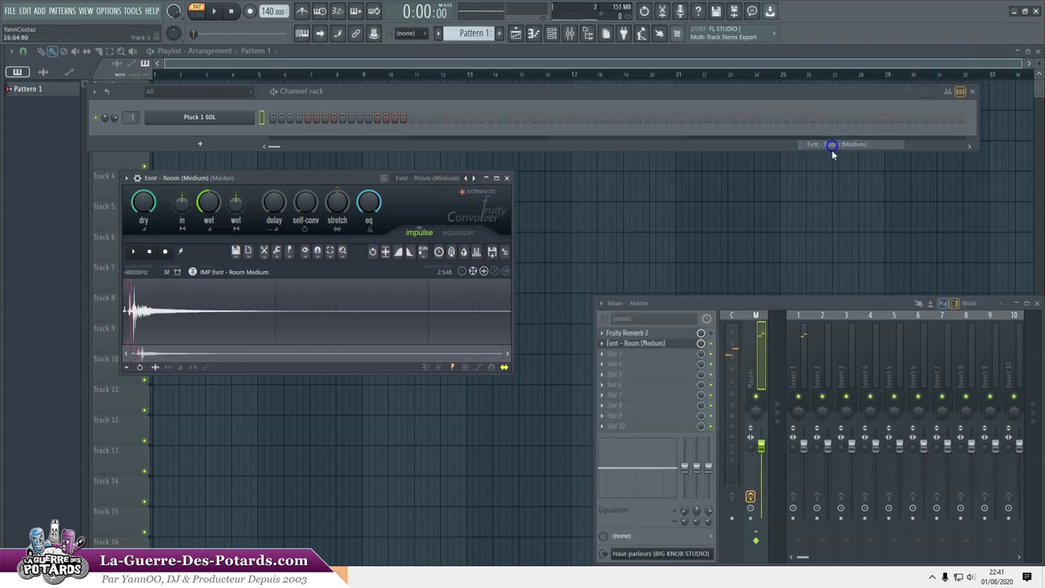
left_click(507, 178)
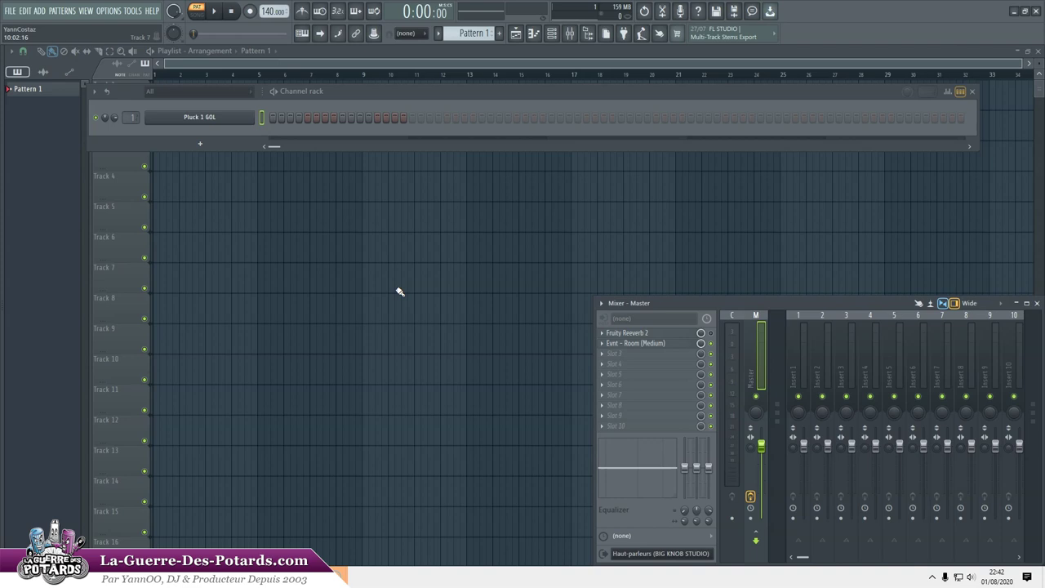
Reopen Fruity Convolver from the Master track, move its window closer to the mixer and examine the impulse waveform
left_click(659, 343)
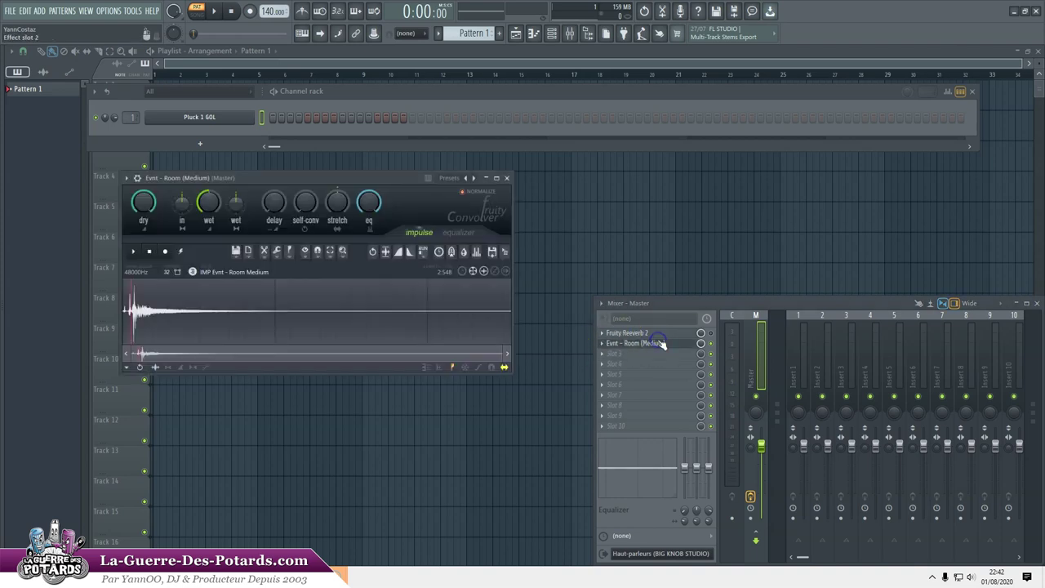
left_click_drag(339, 183, 387, 196)
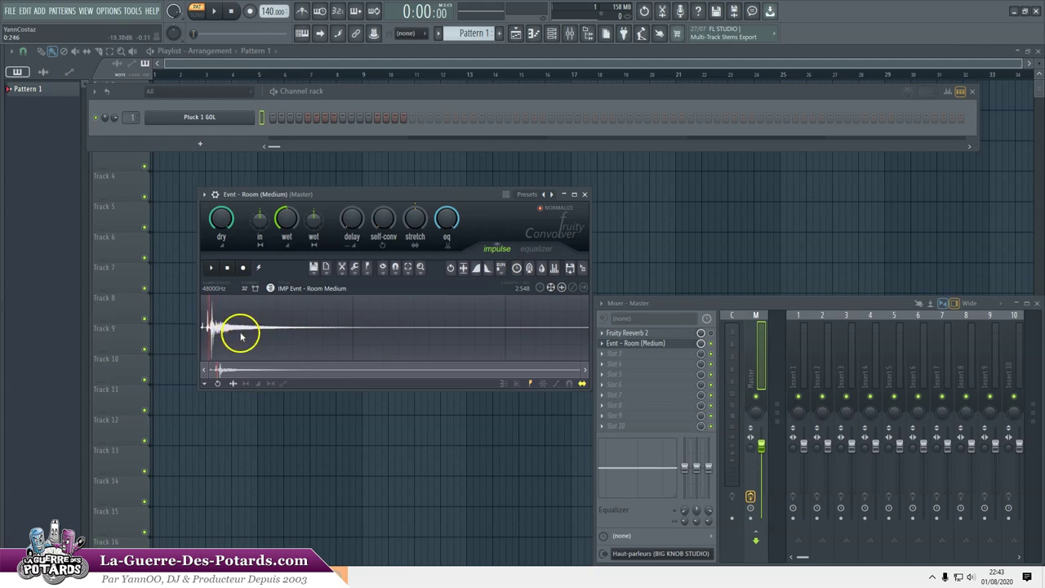
mouse_move(8, 315)
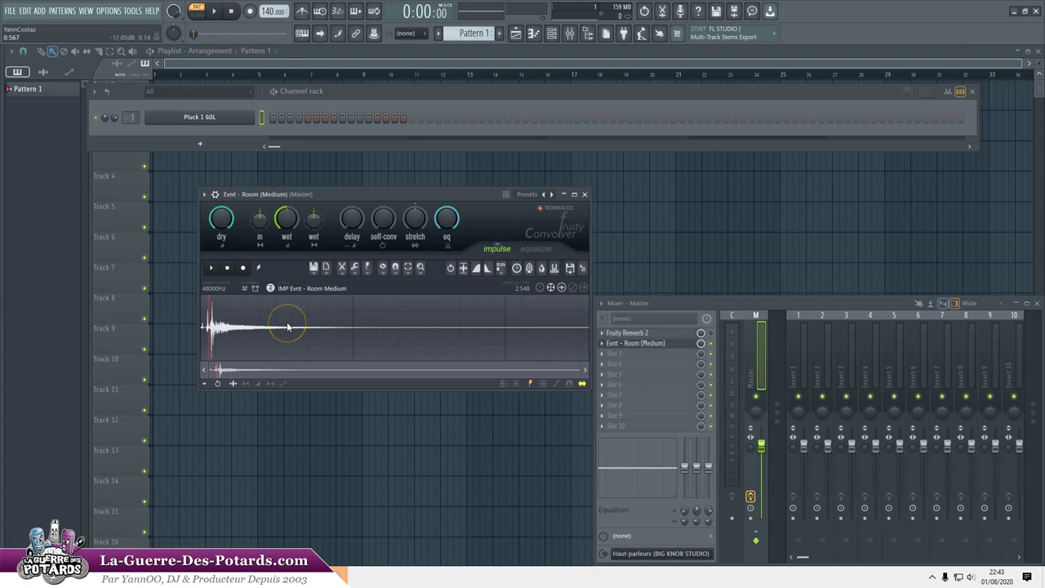
left_click_drag(285, 325, 226, 336)
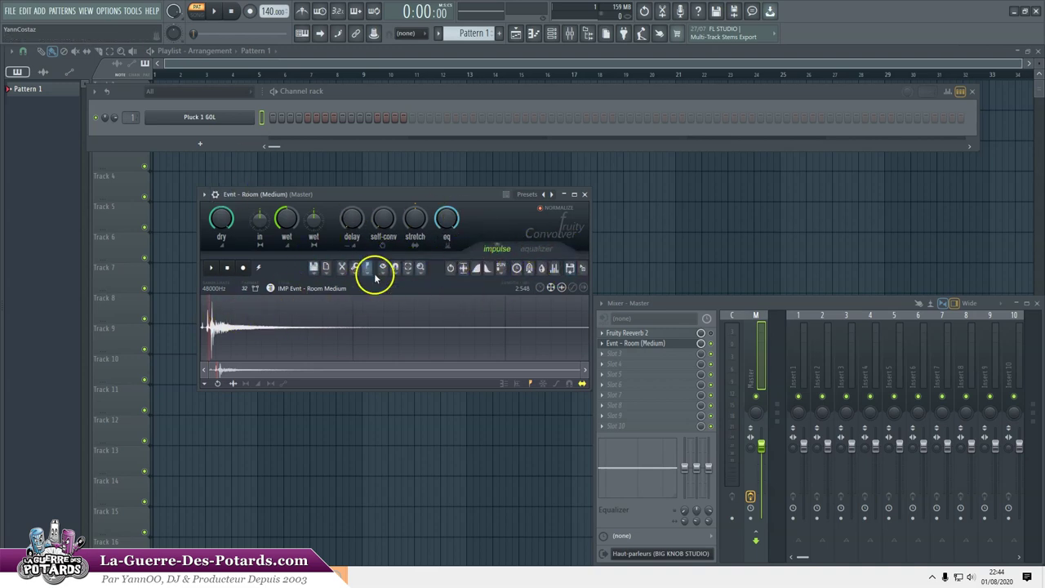
Examine Fruity Convolver's equalizer view, closing and reopening the plugin once, and leave its window closed
left_click(535, 249)
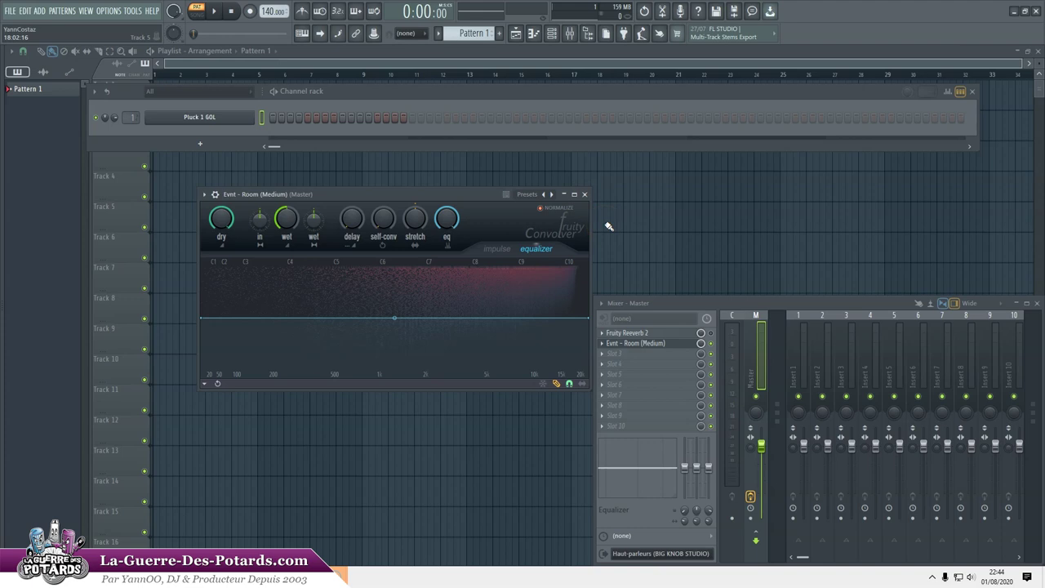
left_click(585, 194)
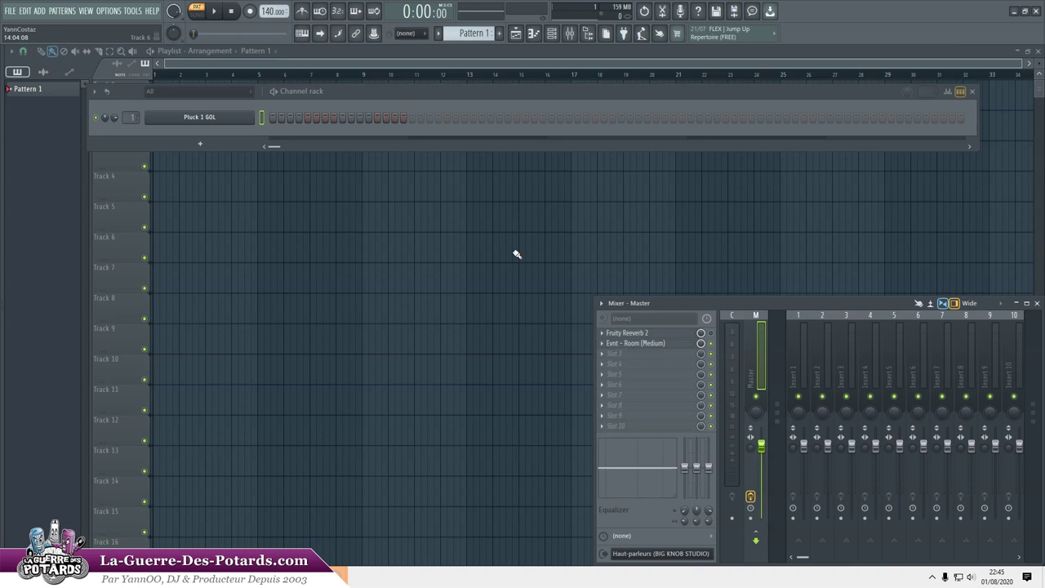
left_click(641, 344)
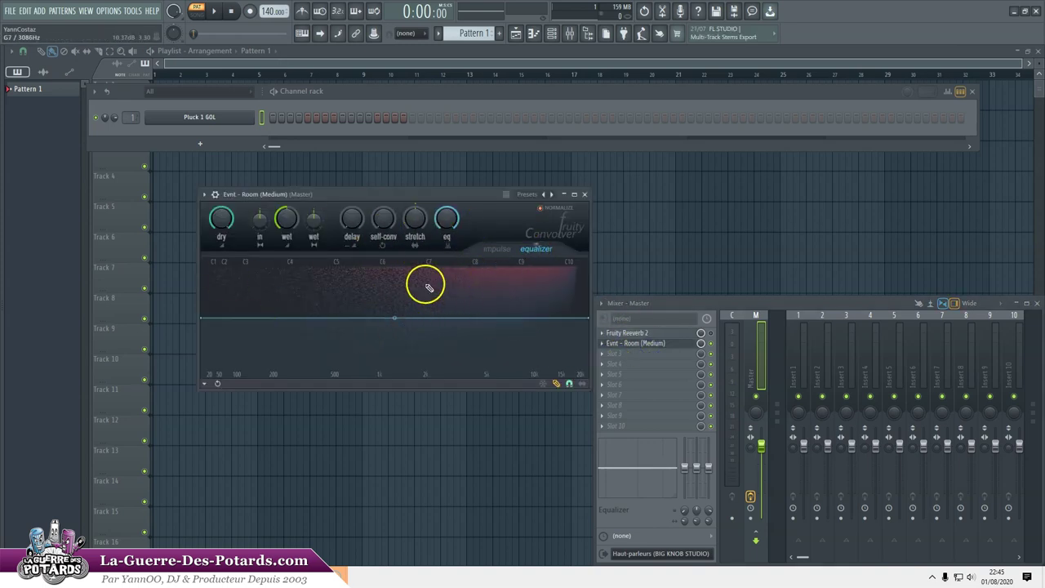
left_click(584, 195)
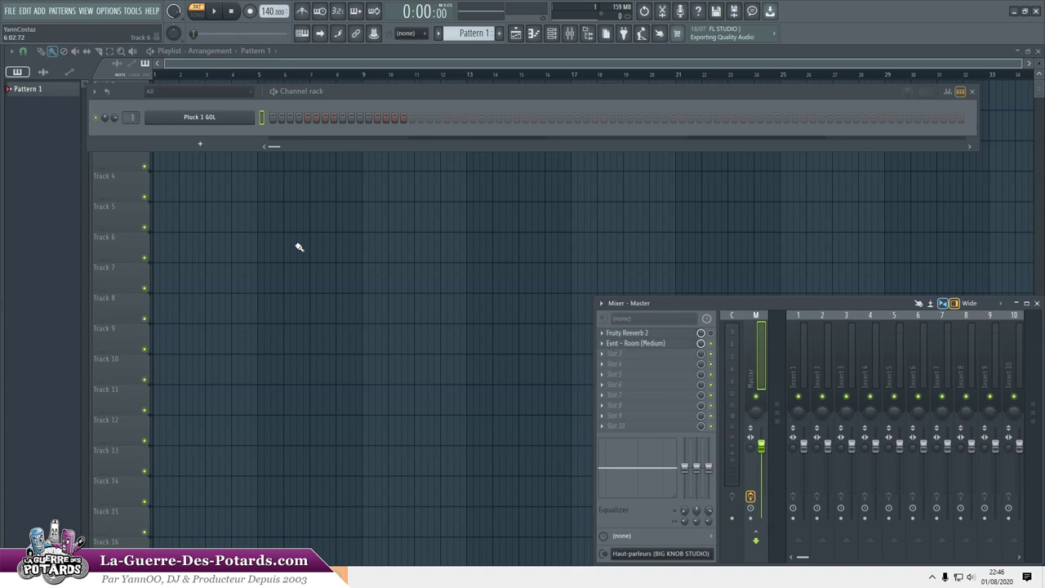
Switch to the web browser showing the La Guerre des Potards page for the free Pack de Bienvenue M.A.O
key("alt+Tab")
key("alt+Tab")
key("alt+Tab")
key("alt+Tab")
key("alt+Tab")
key("alt+Tab")
key("alt+Tab")
key("alt+Tab")
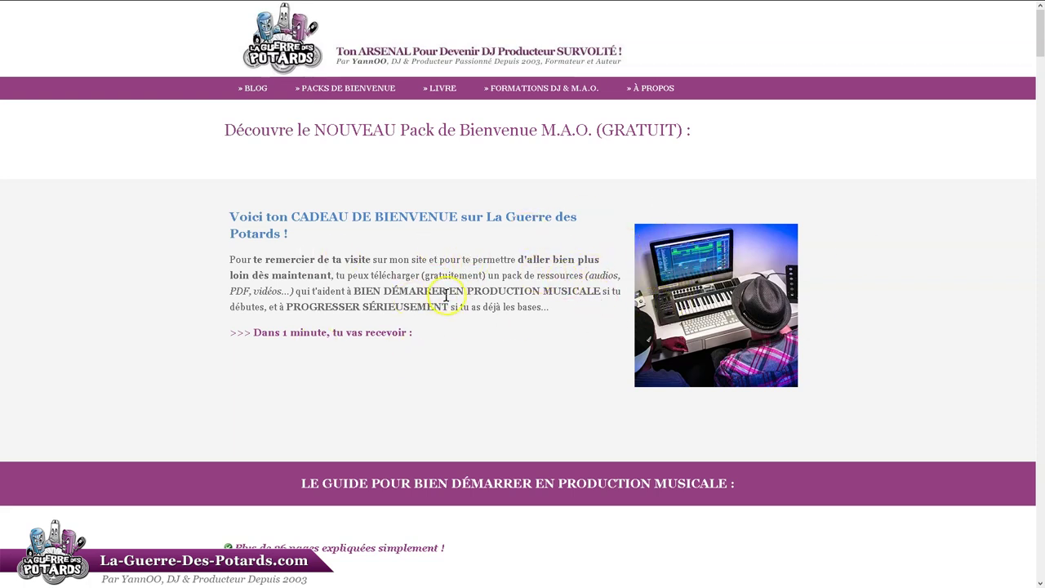
Look through the welcome pack page, covering the guide, the four videos, the sound bank, the bonuses and the download form
scroll(433, 300, "down", 3)
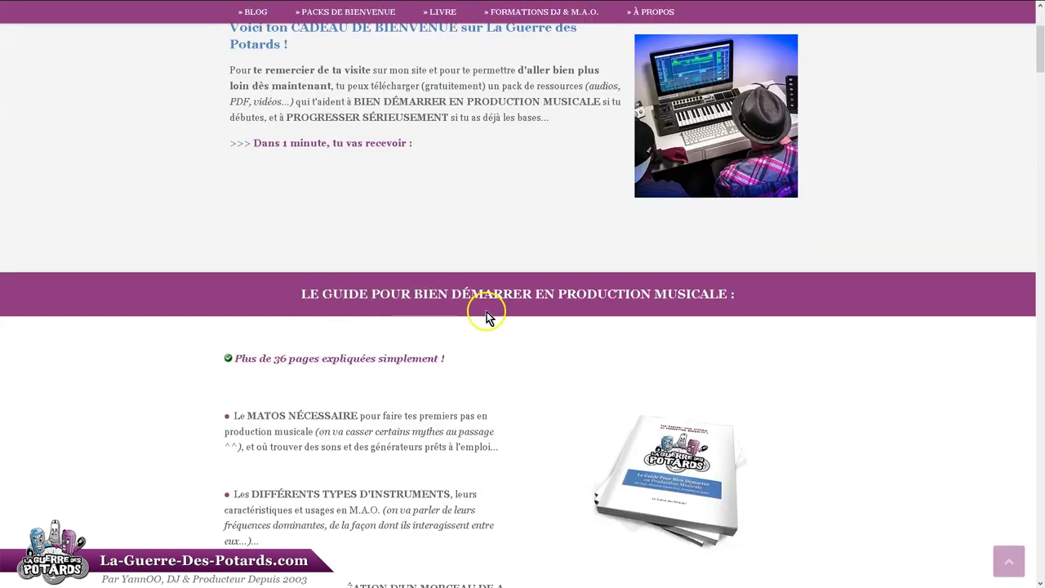
scroll(441, 294, "down", 3)
scroll(416, 275, "up", 1)
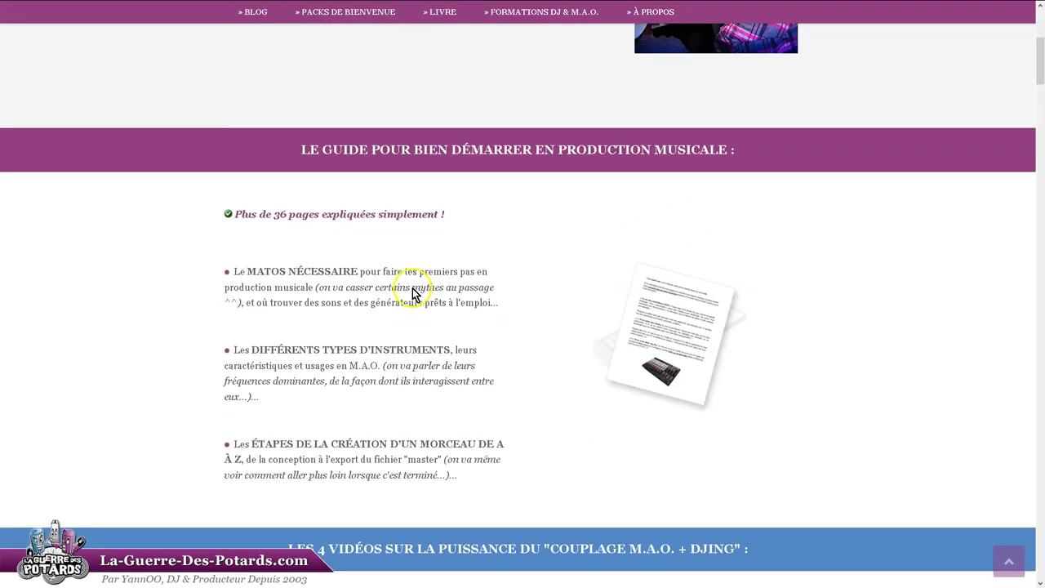
scroll(414, 294, "up", 1)
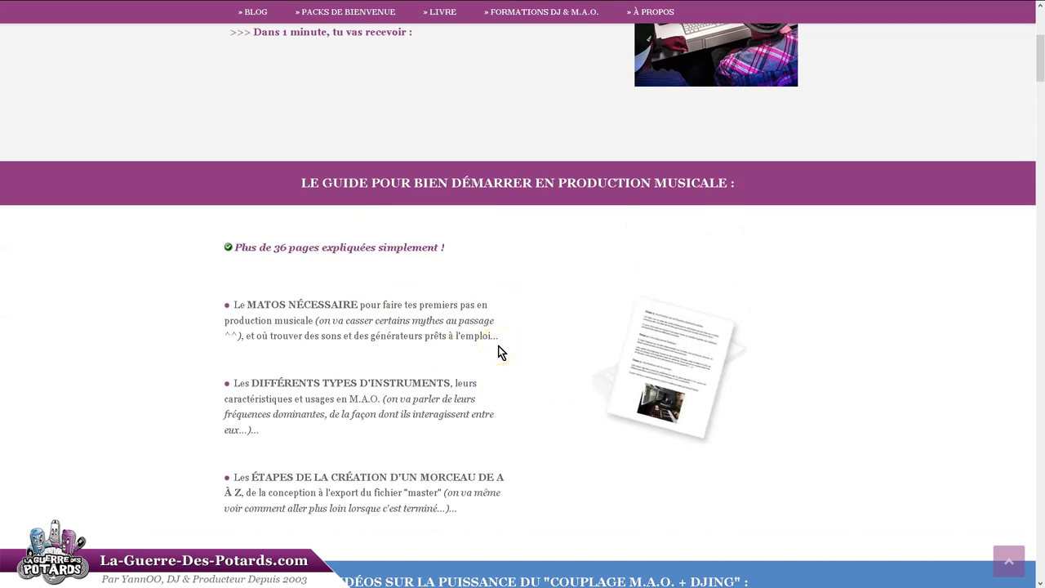
scroll(516, 352, "down", 5)
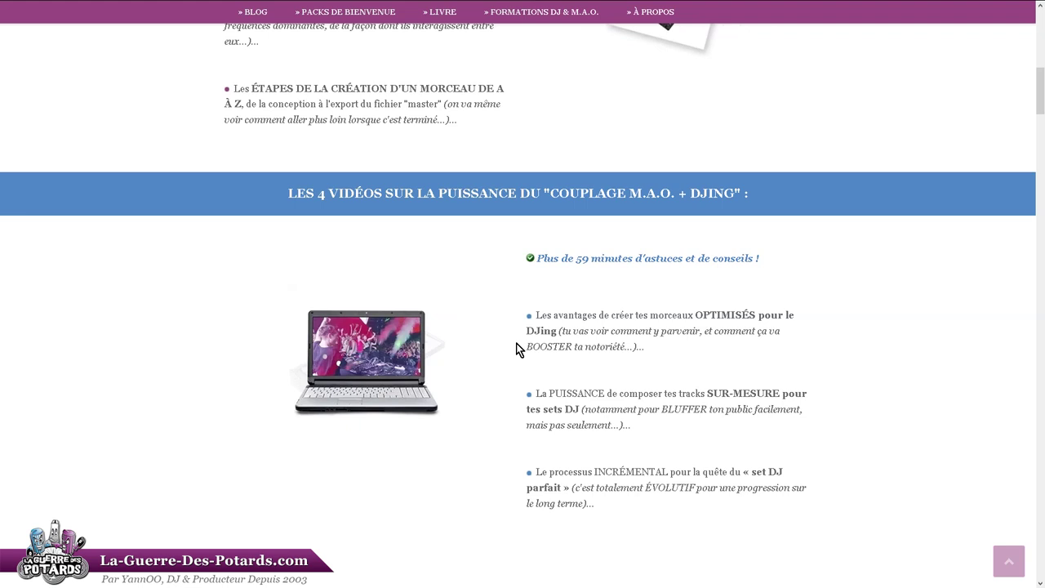
scroll(389, 264, "down", 3)
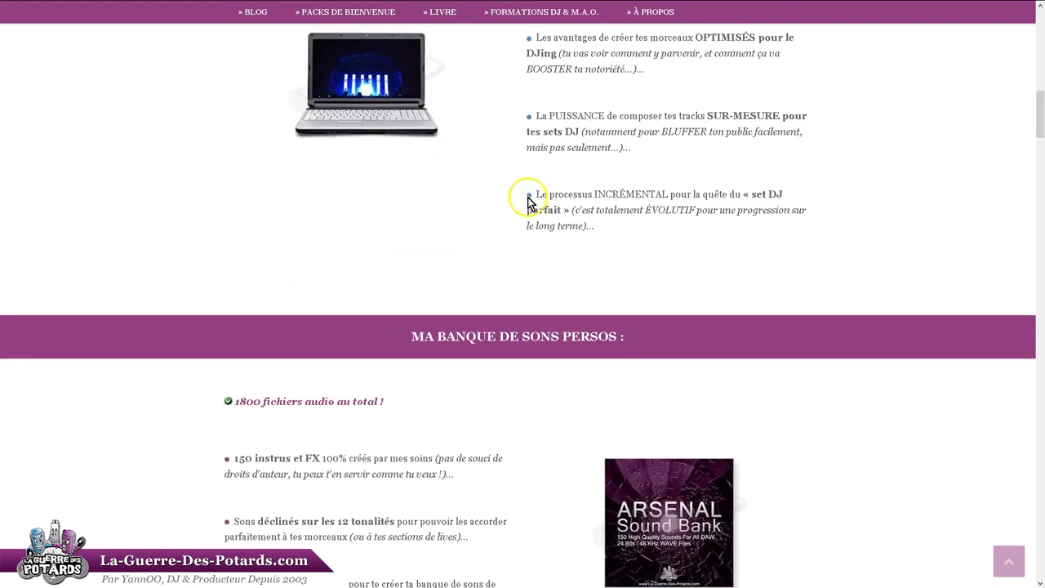
scroll(523, 204, "up", 3)
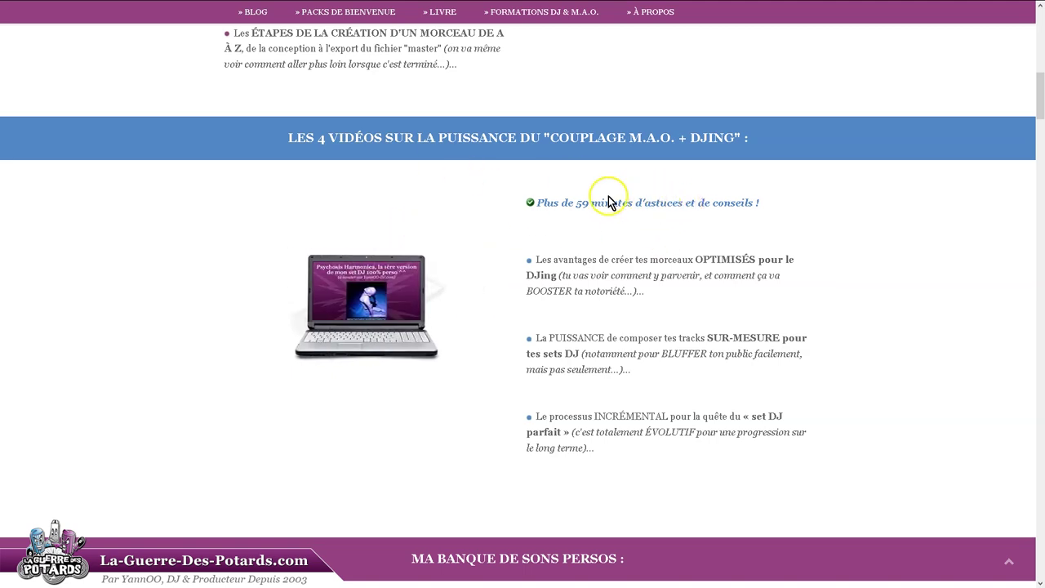
scroll(452, 273, "down", 1)
scroll(451, 273, "down", 5)
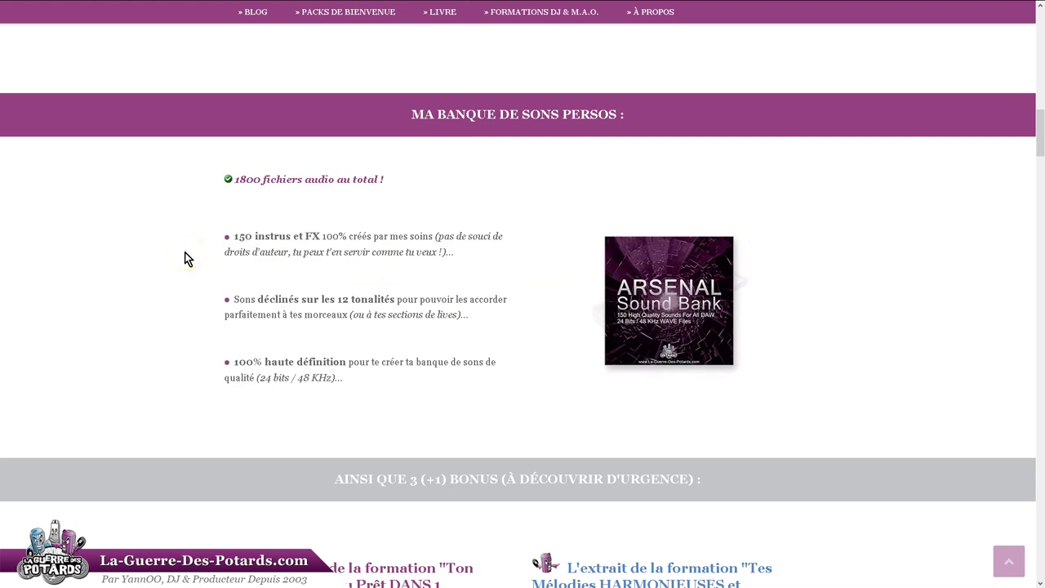
scroll(392, 252, "down", 20)
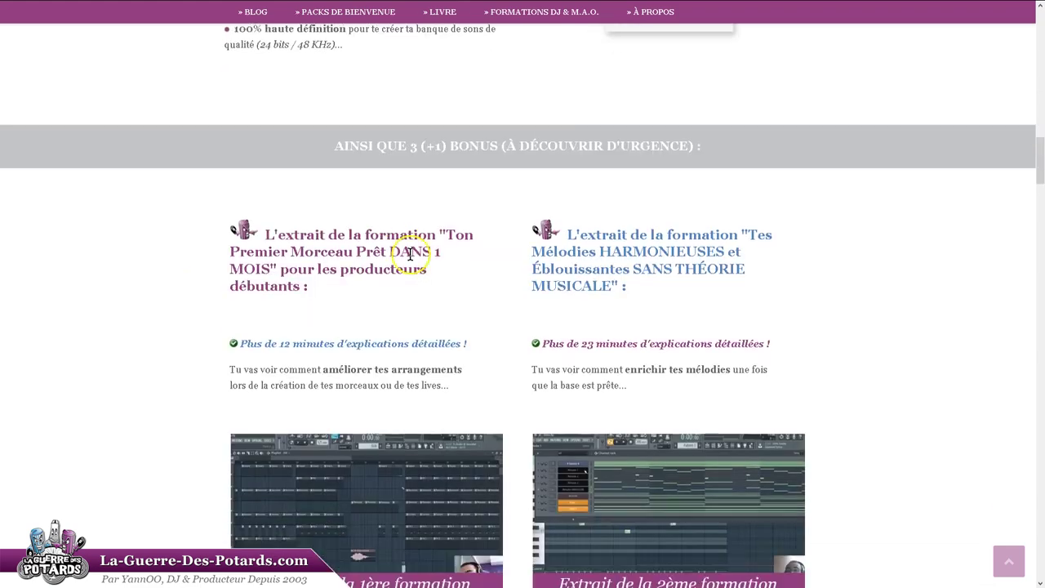
scroll(482, 286, "up", 3)
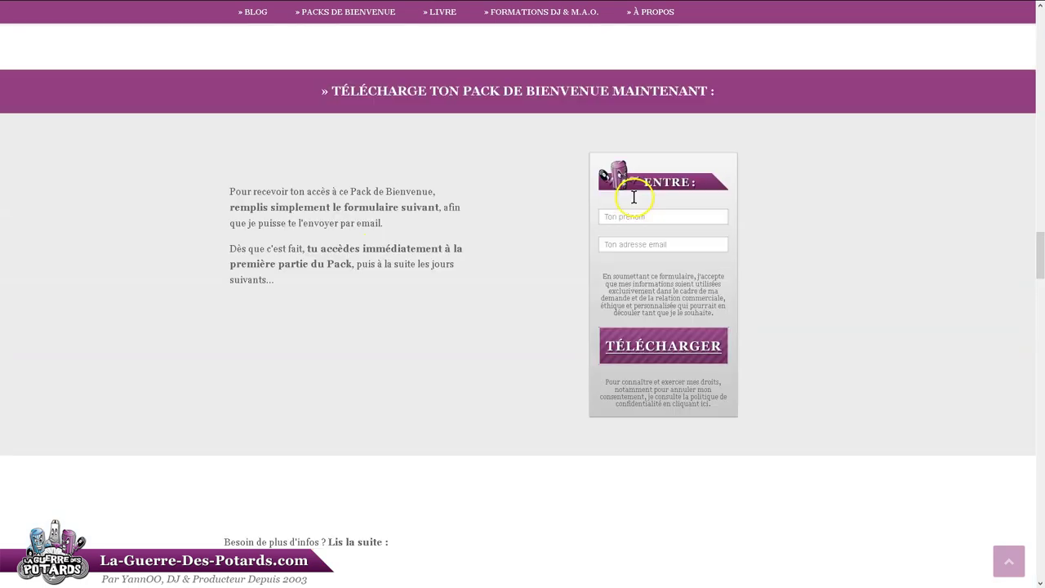